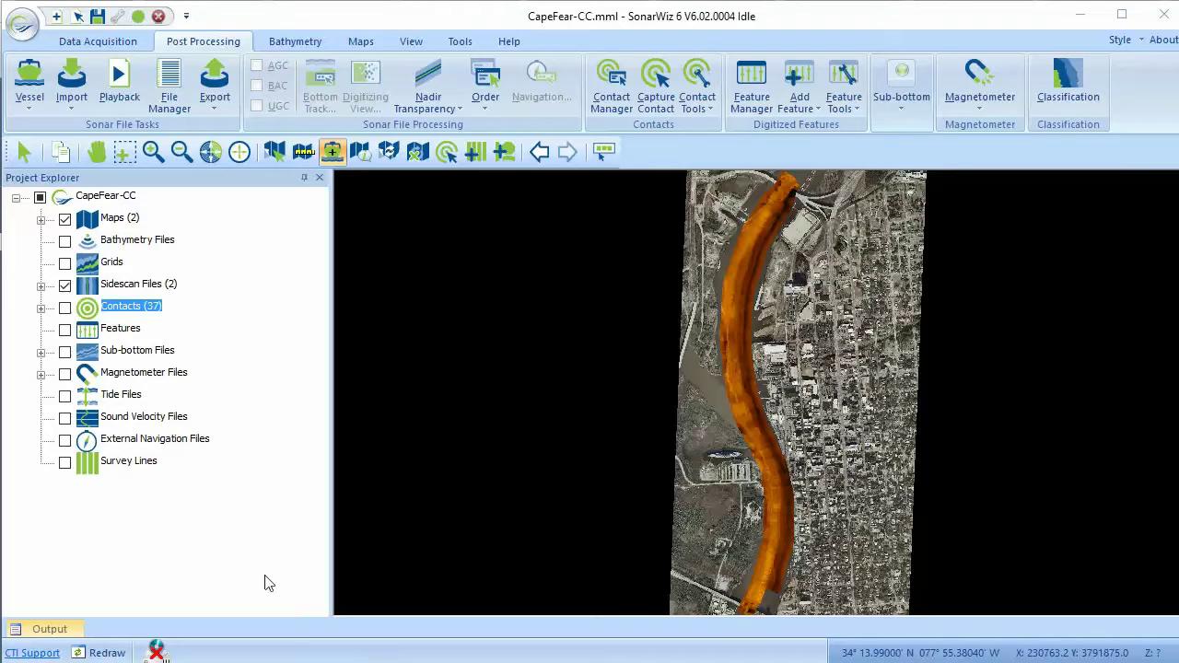
Turn on the Contacts (37) layer so all 37 contact markers appear on the mosaic
click(65, 309)
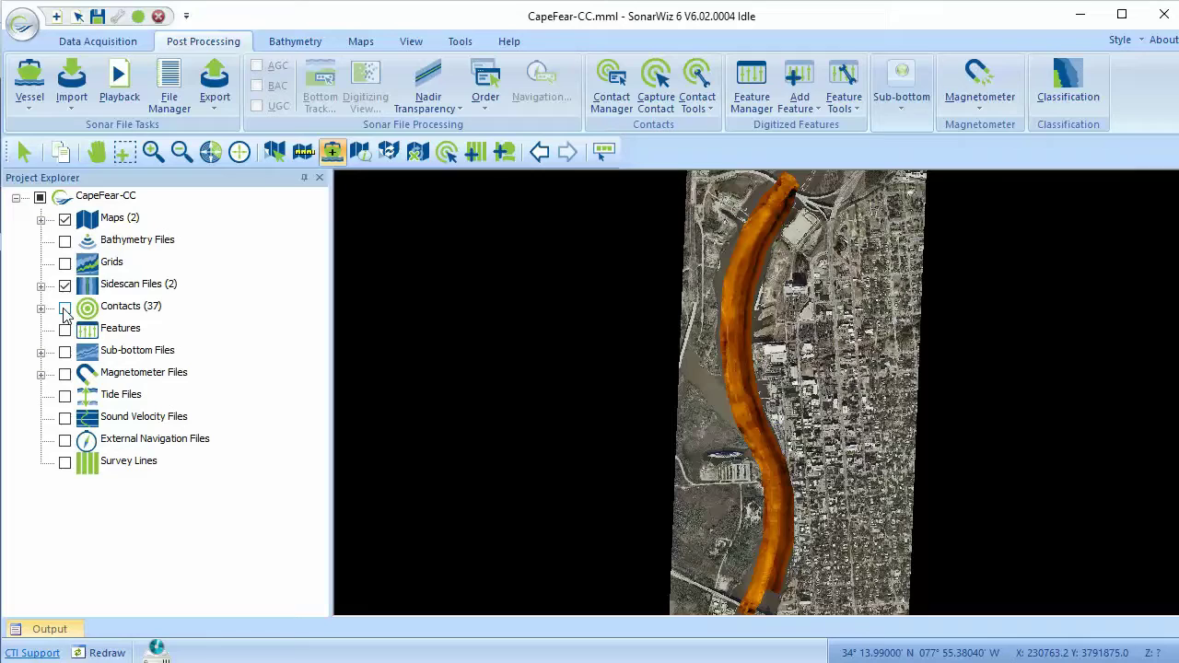
click(65, 310)
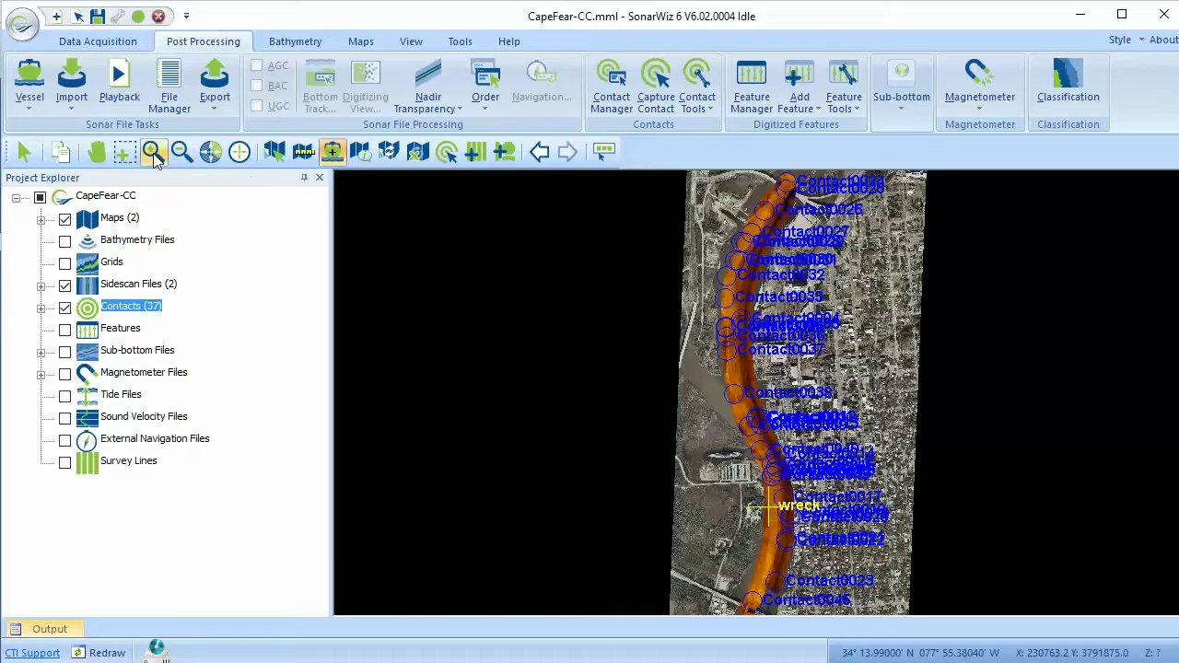
Zoom in on Contact0032–Contact0038 and open bottom tracking for the sidescan track there
click(124, 152)
drag(673, 303, 848, 373)
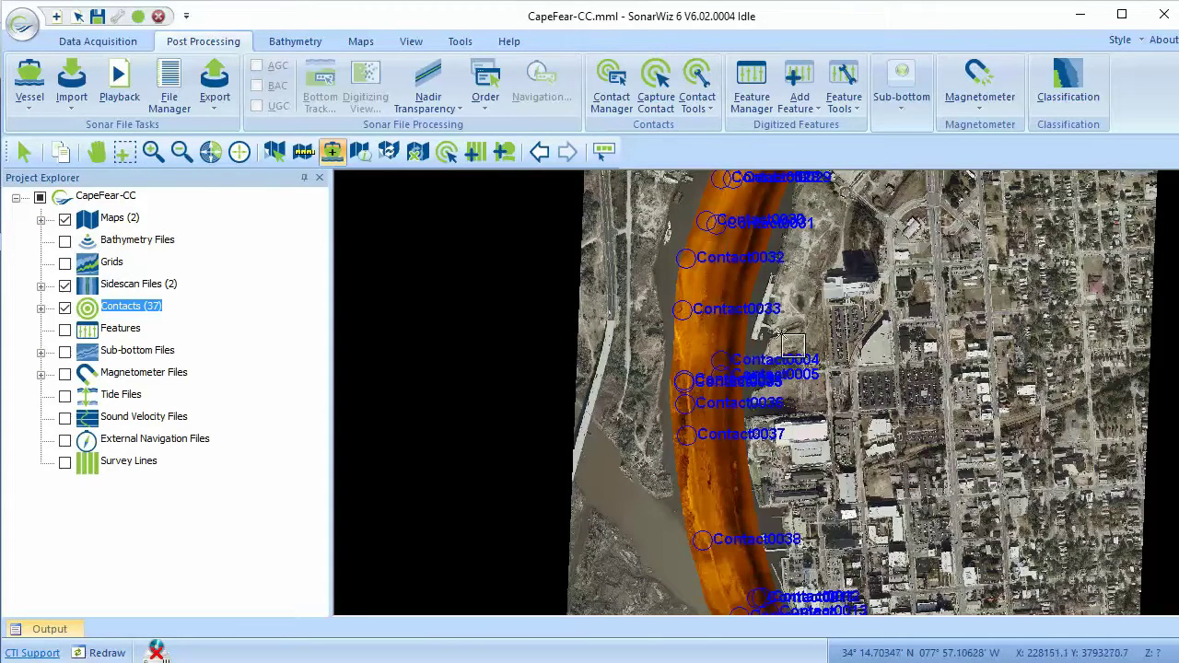
click(728, 335)
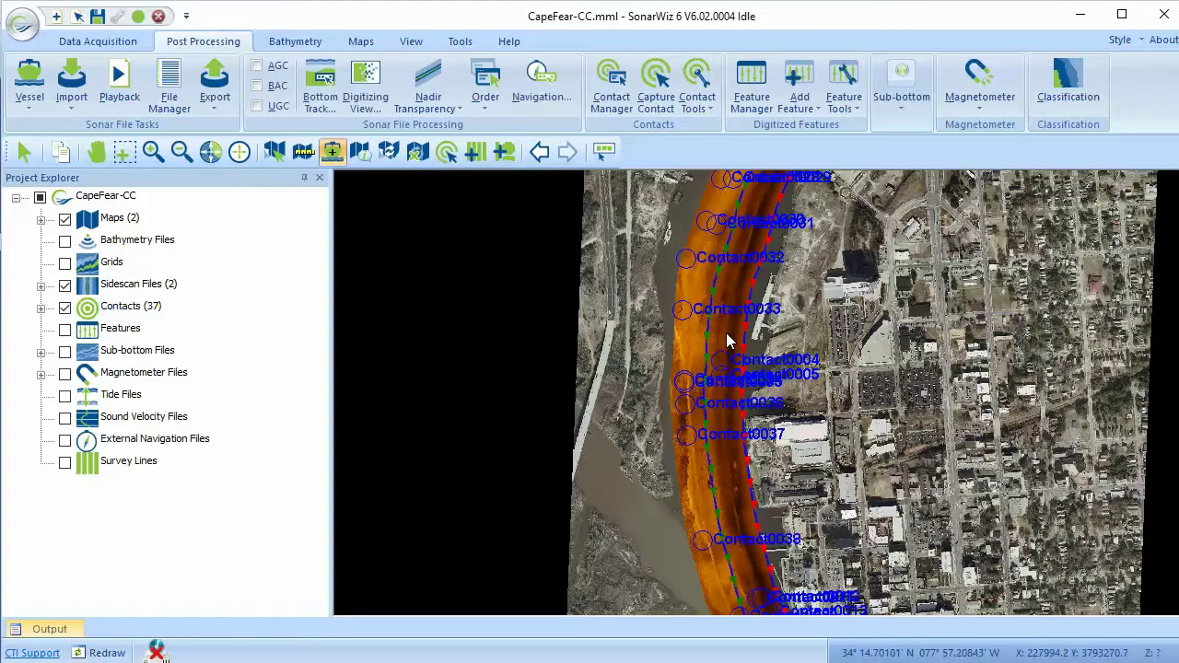
right_click(726, 334)
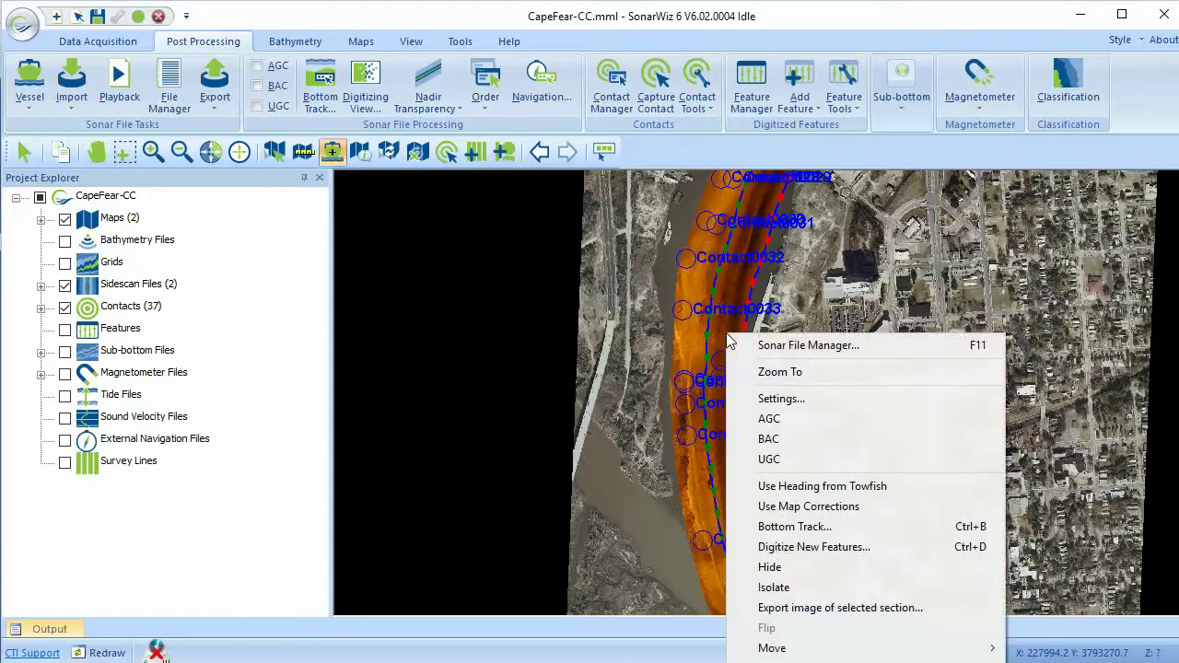
click(795, 527)
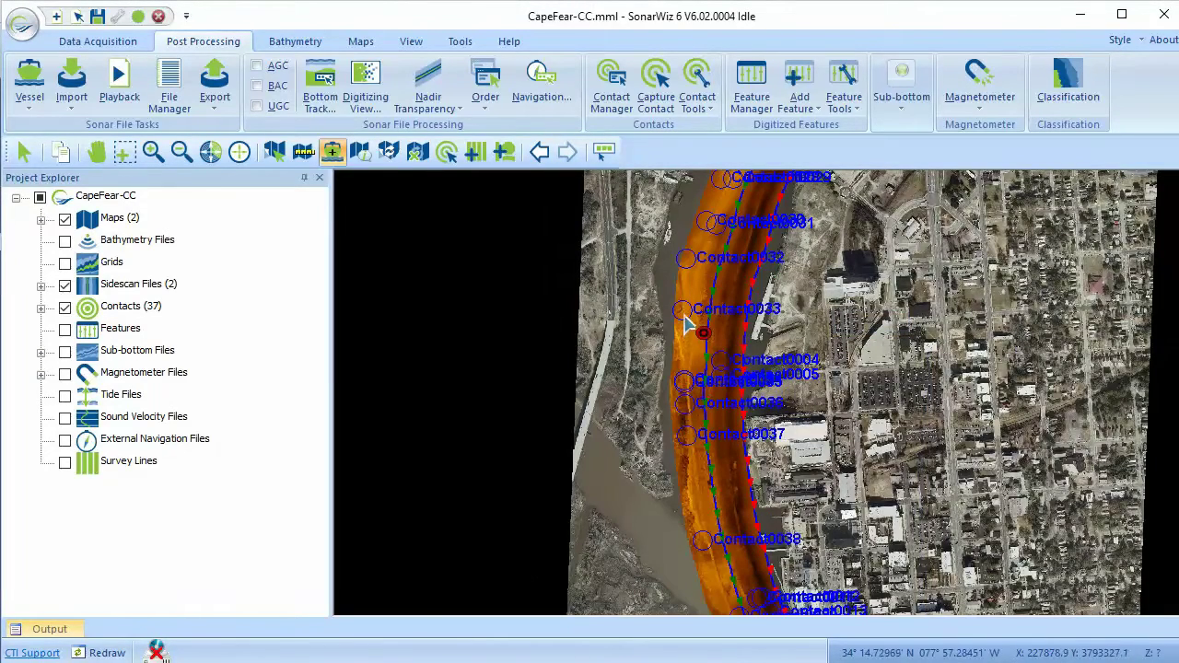
Review Contact0033's sonar snippet in Edit Selected Contact, then close the dialog
right_click(690, 319)
right_click(688, 312)
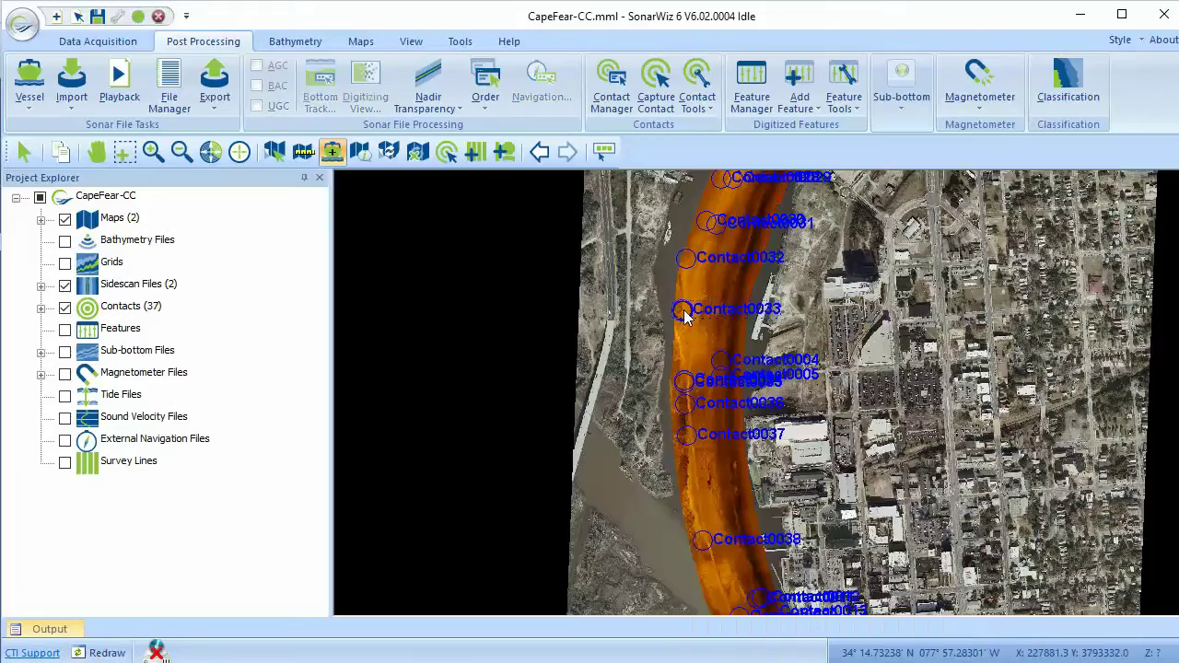
click(761, 409)
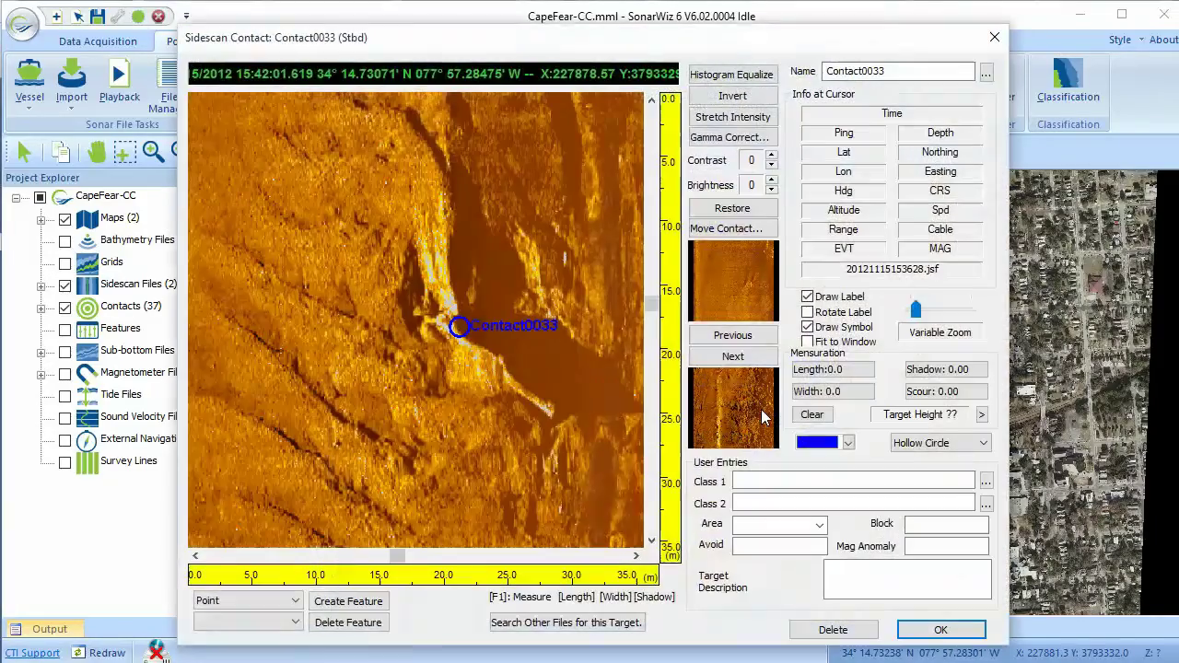
key(Escape)
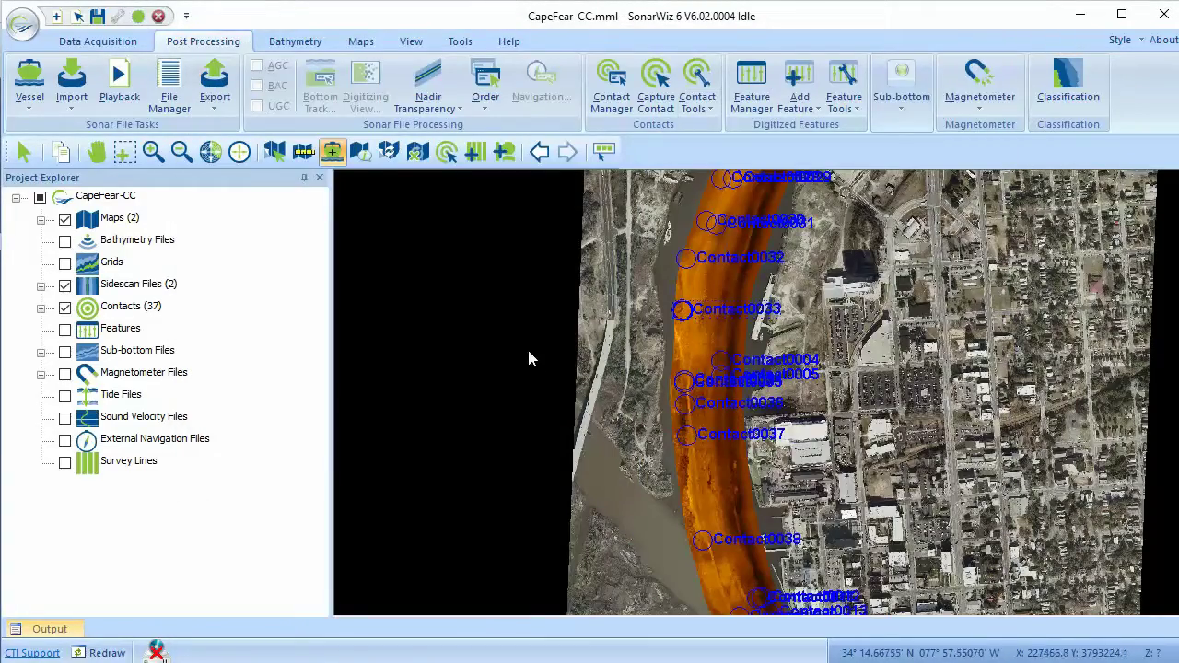
Fit the view to the sonar and save the project as a website with an image per file
click(210, 153)
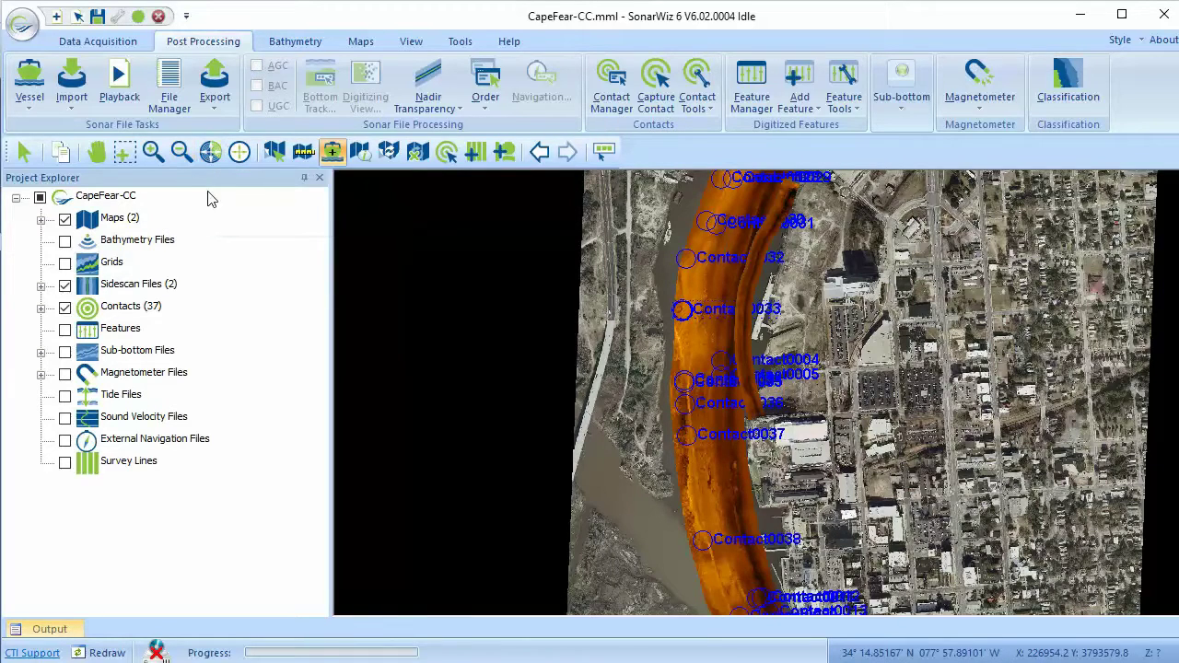
click(217, 92)
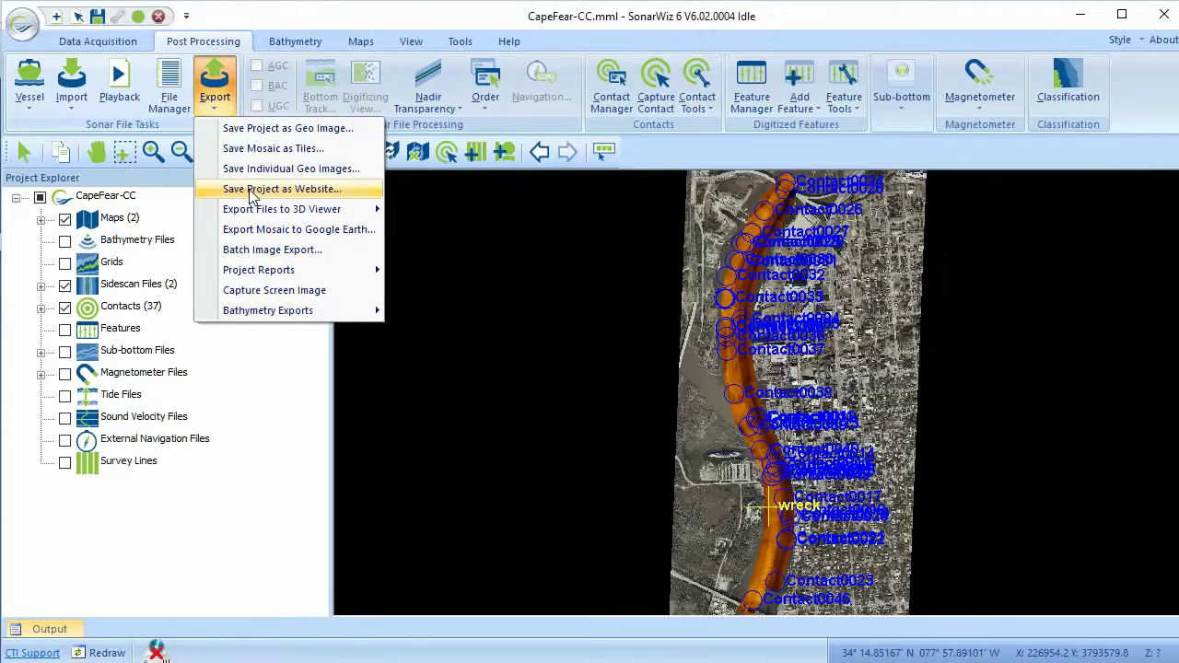
click(251, 189)
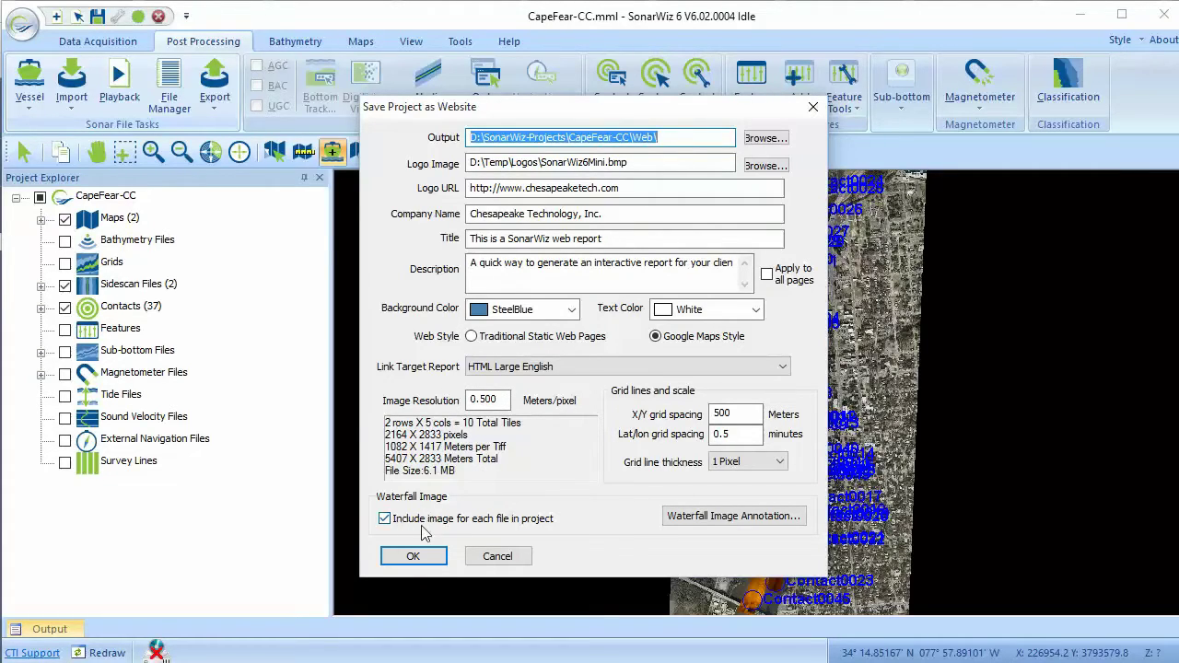
click(415, 564)
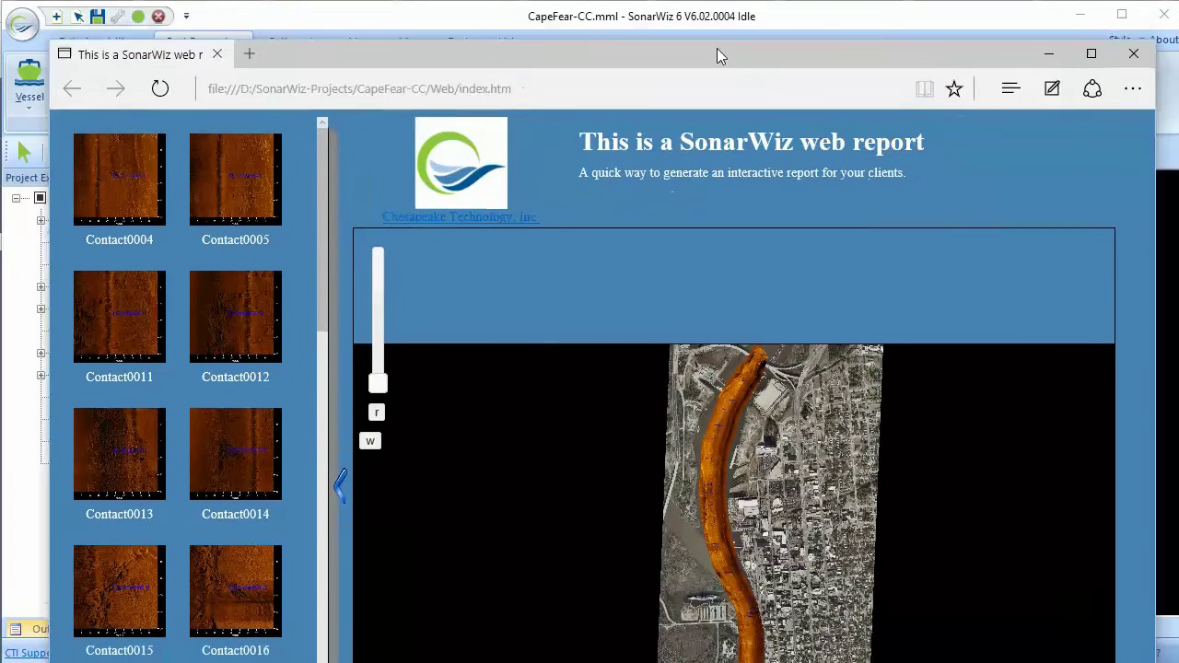
Move the Edge window to the top-left and widen it to the screen's right edge
drag(717, 55, 666, 13)
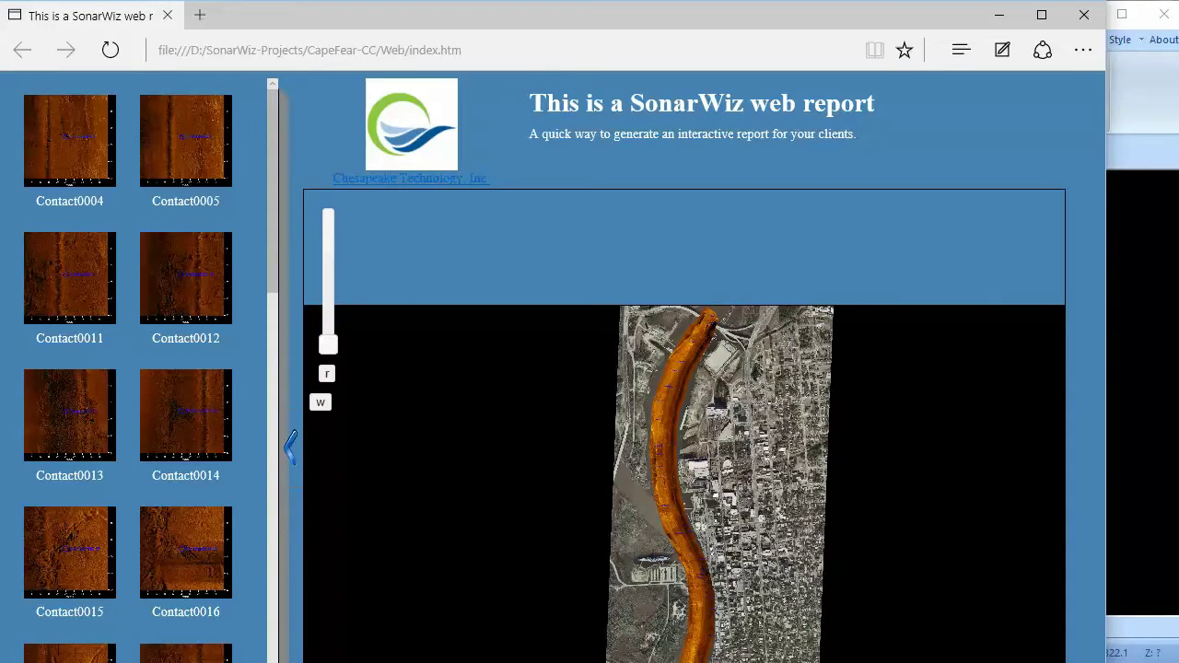
drag(1106, 645, 1171, 652)
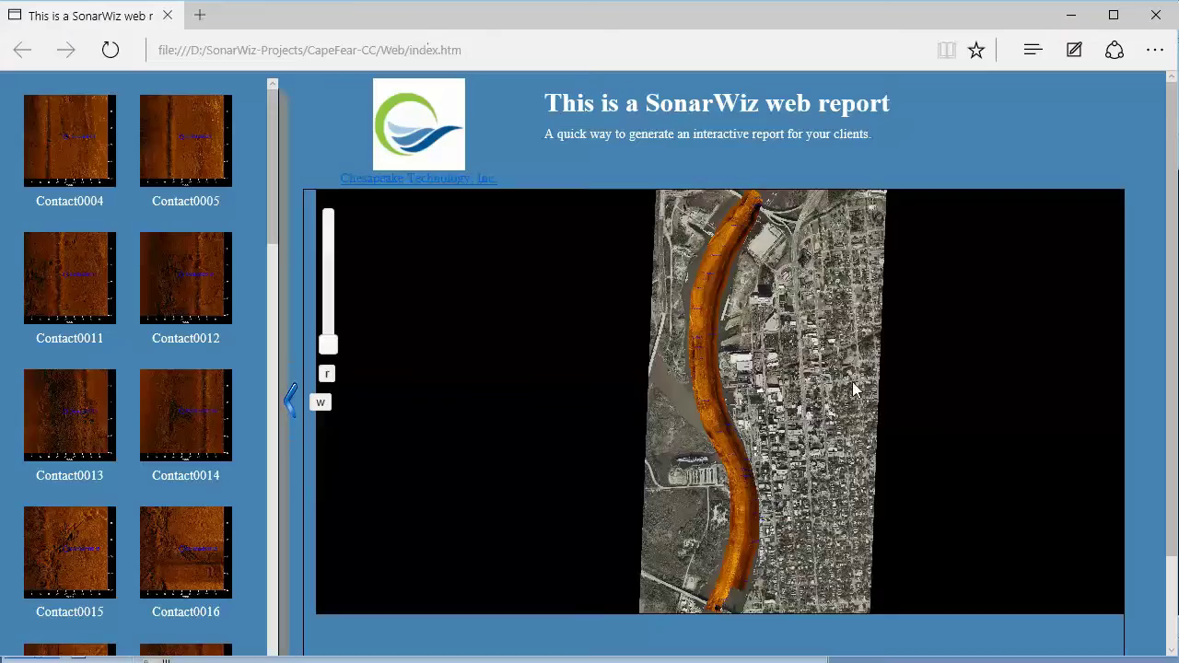
Zoom the report map into the river and show Contact0037's sonar image and details
scroll(852, 390, down, 3)
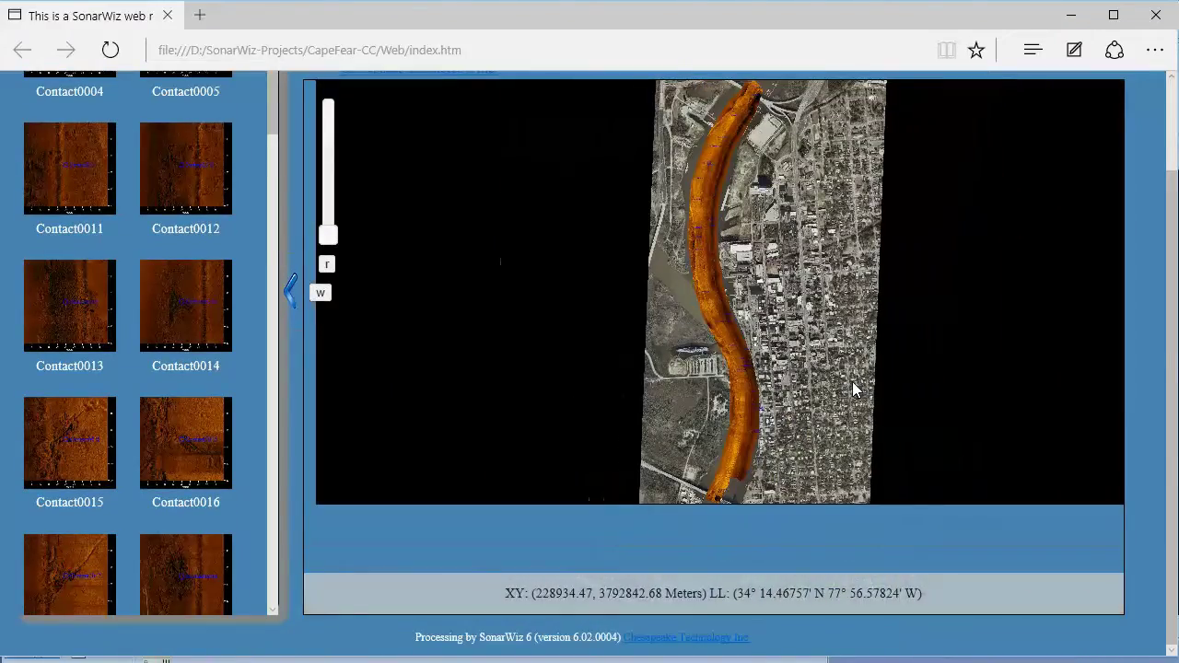
scroll(908, 271, up, 5)
scroll(902, 332, up, 2)
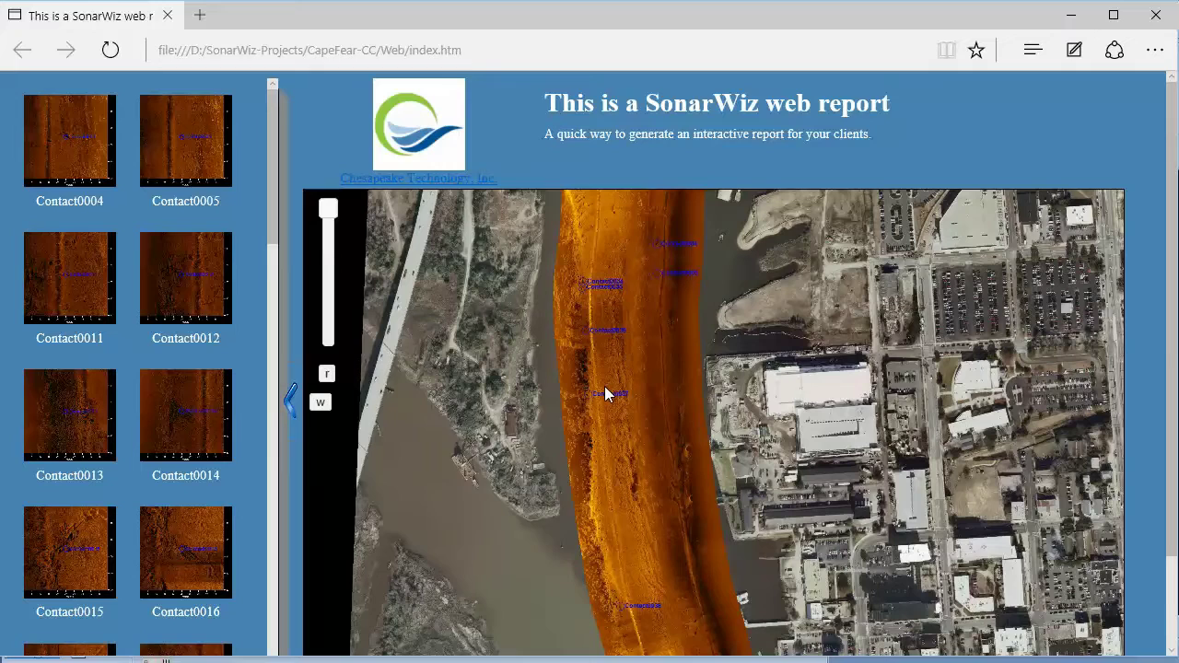
click(595, 400)
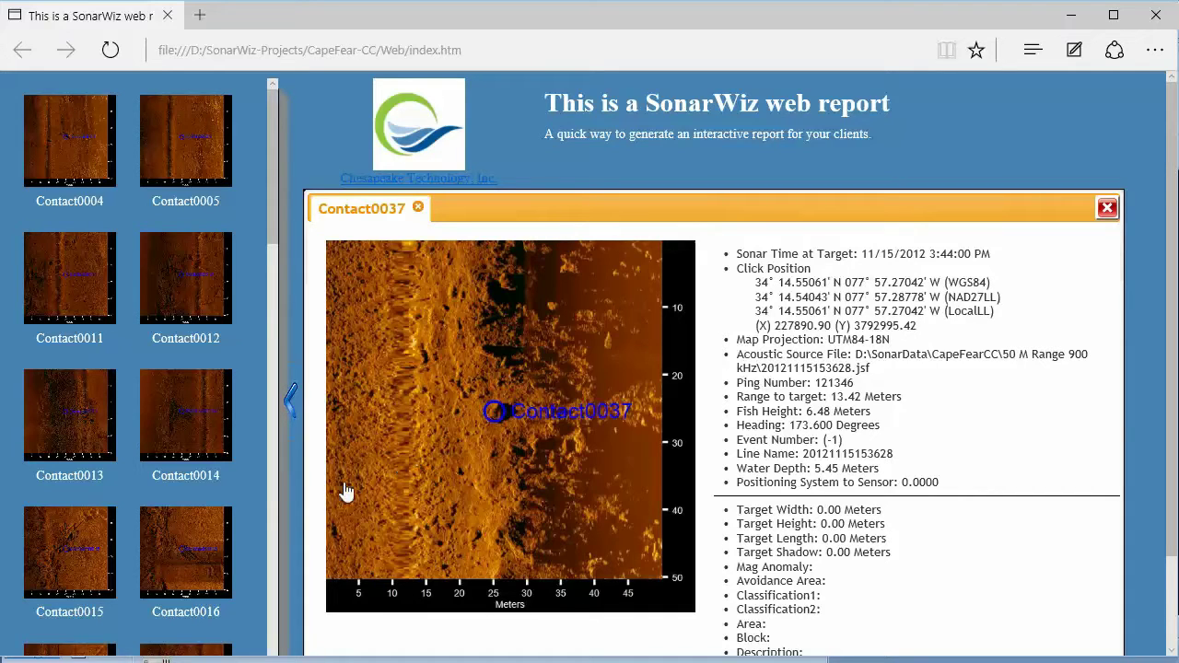
View Contact0014, Contact0013 and Contact0011 details from the thumbnail list, then close the panel
click(204, 416)
click(72, 421)
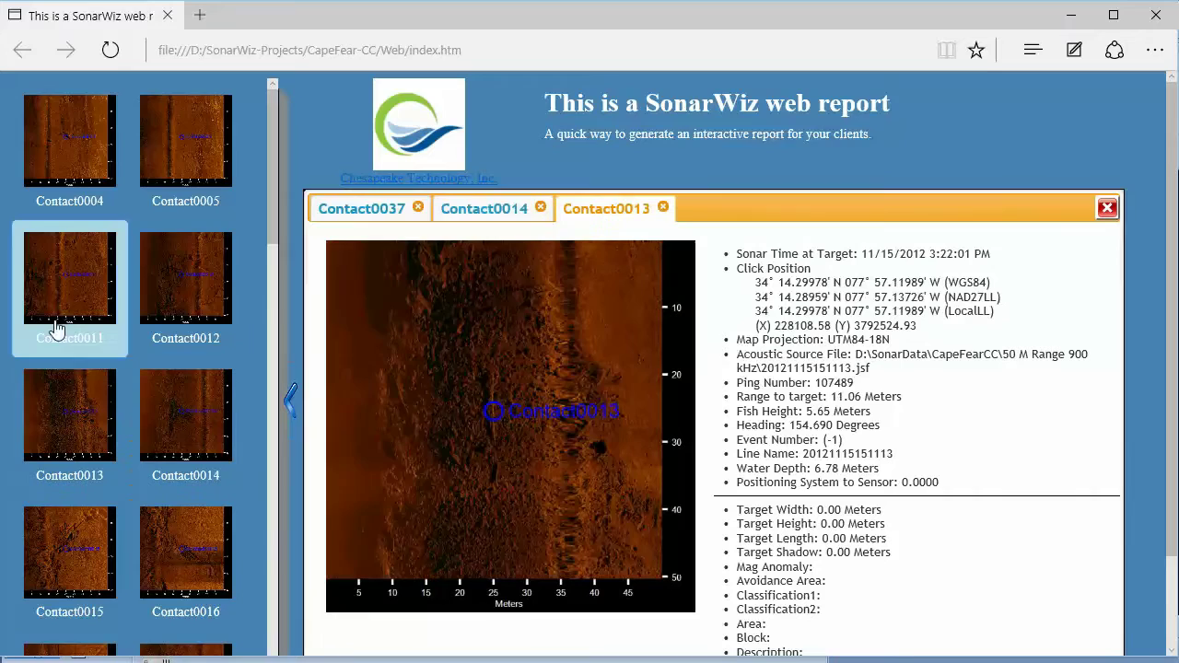
click(55, 327)
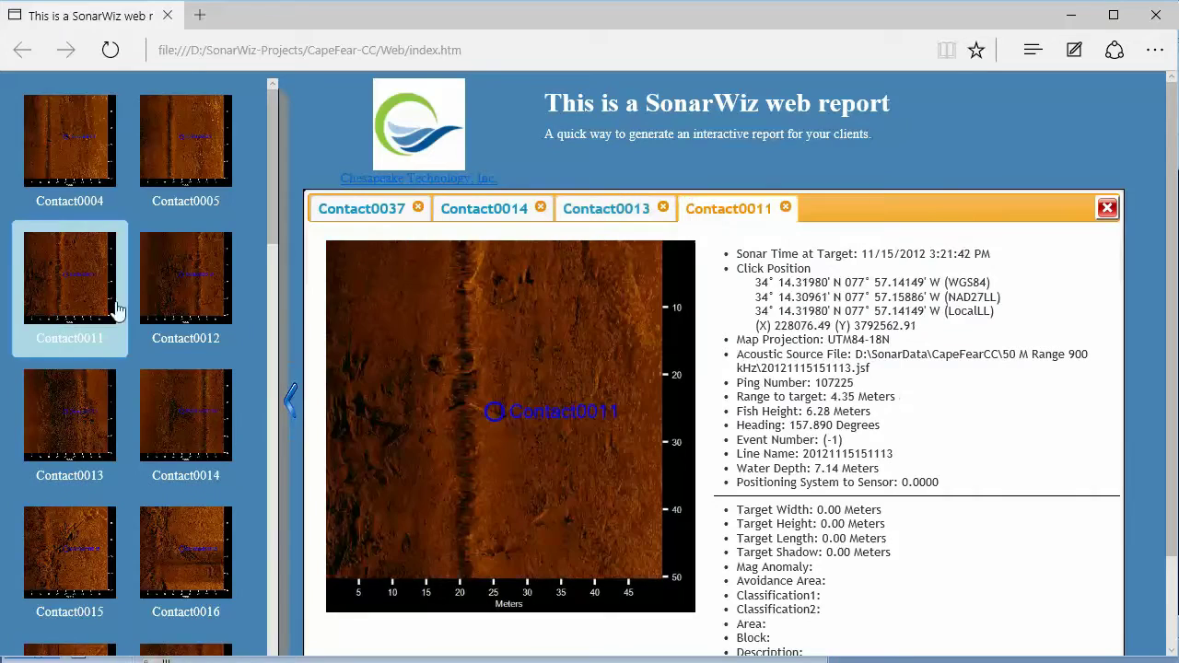
click(1107, 207)
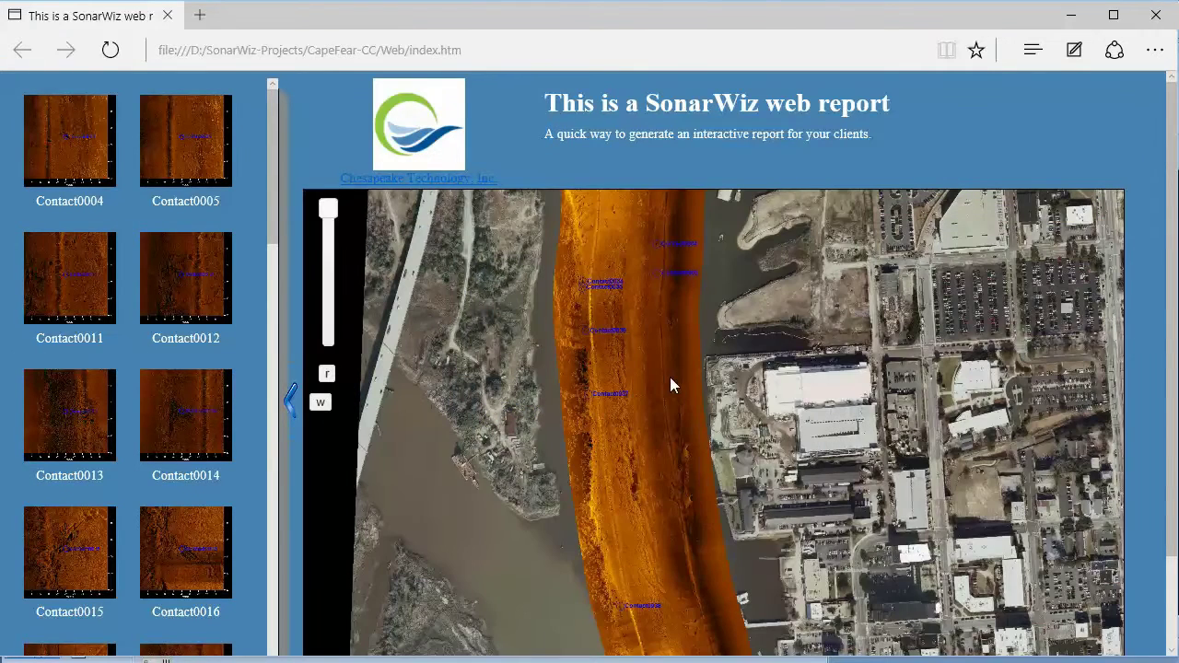
click(319, 405)
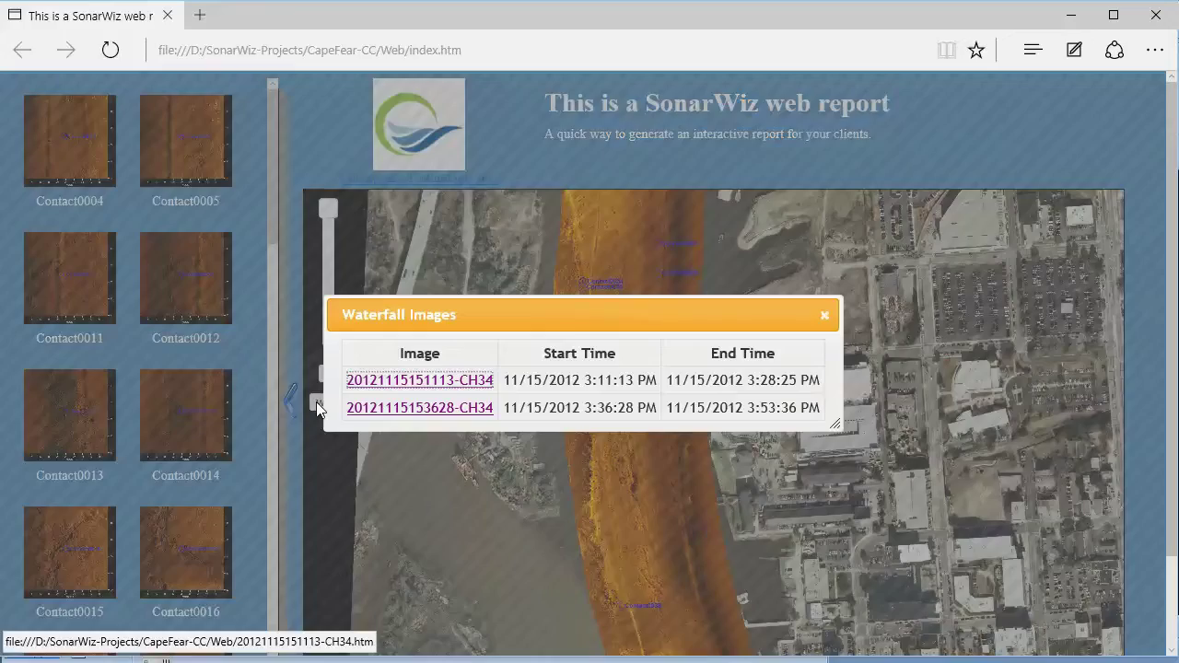
click(417, 409)
scroll(839, 489, down, 5)
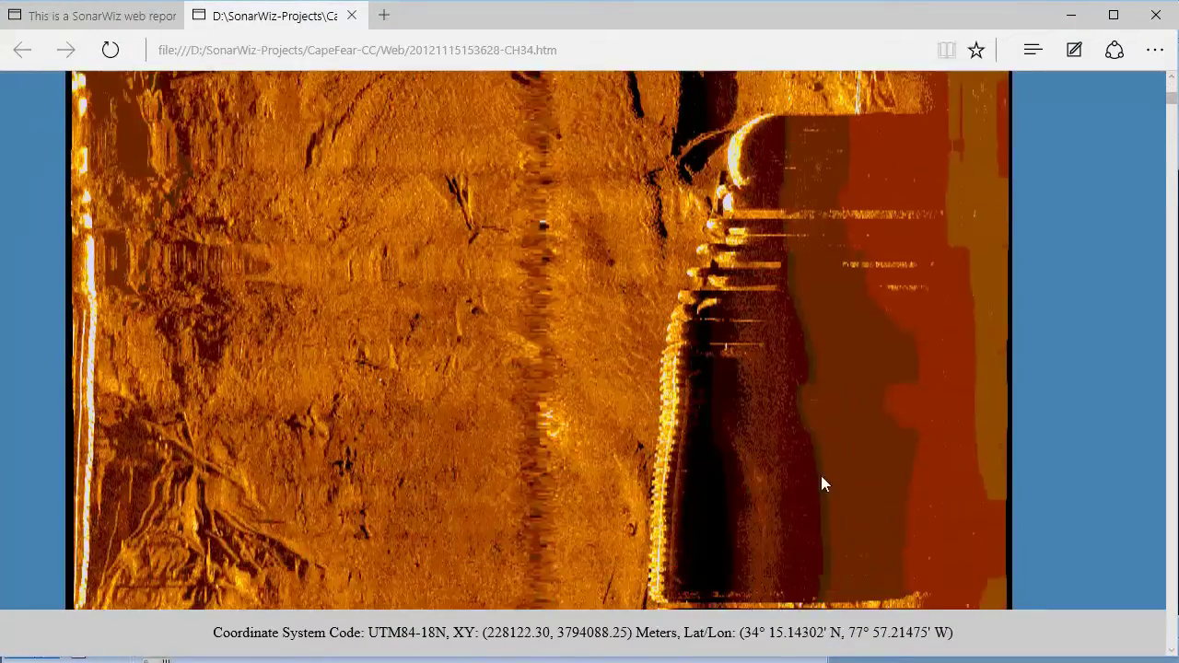
scroll(822, 484, down, 5)
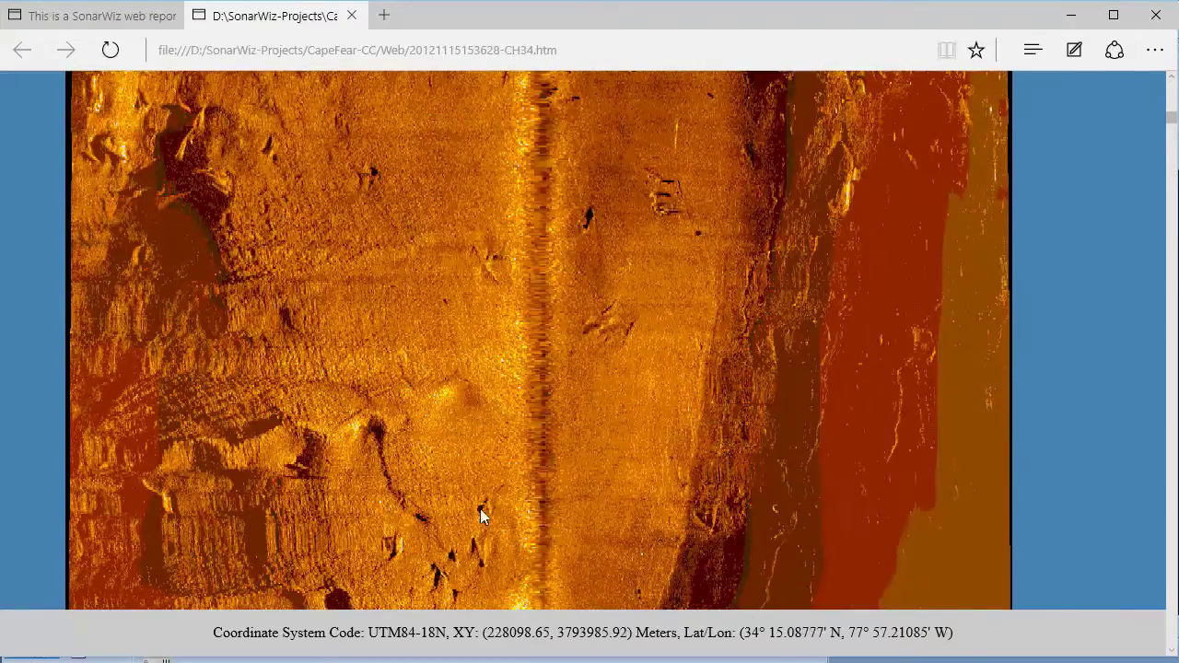
scroll(470, 489, up, 10)
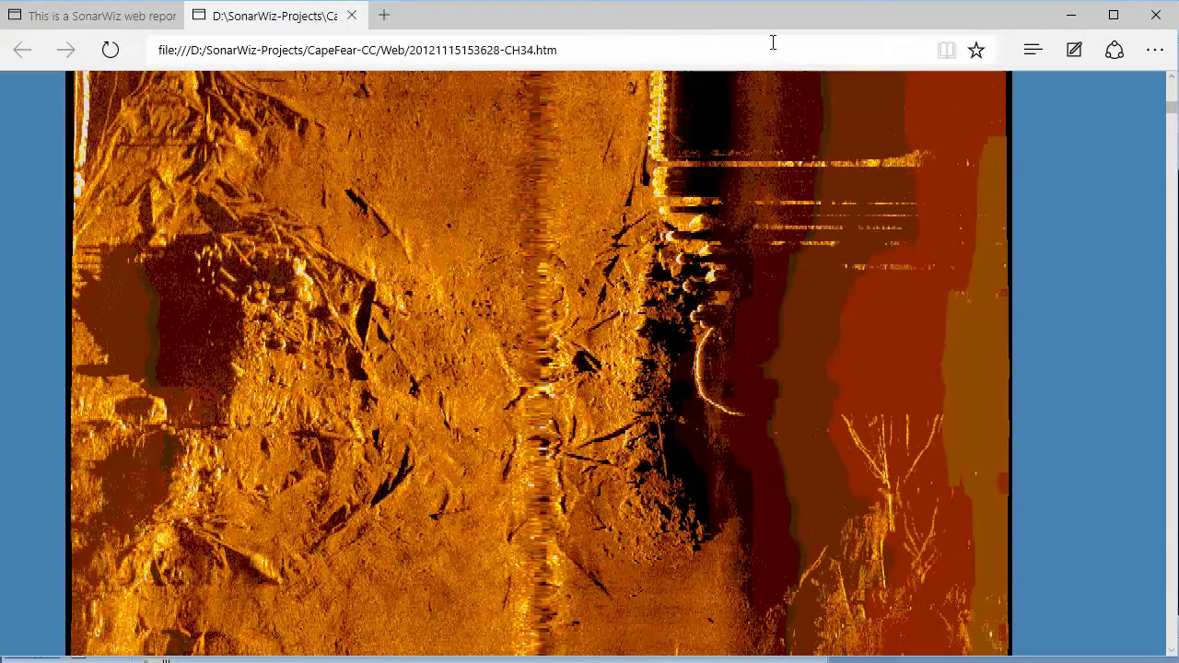
click(1070, 15)
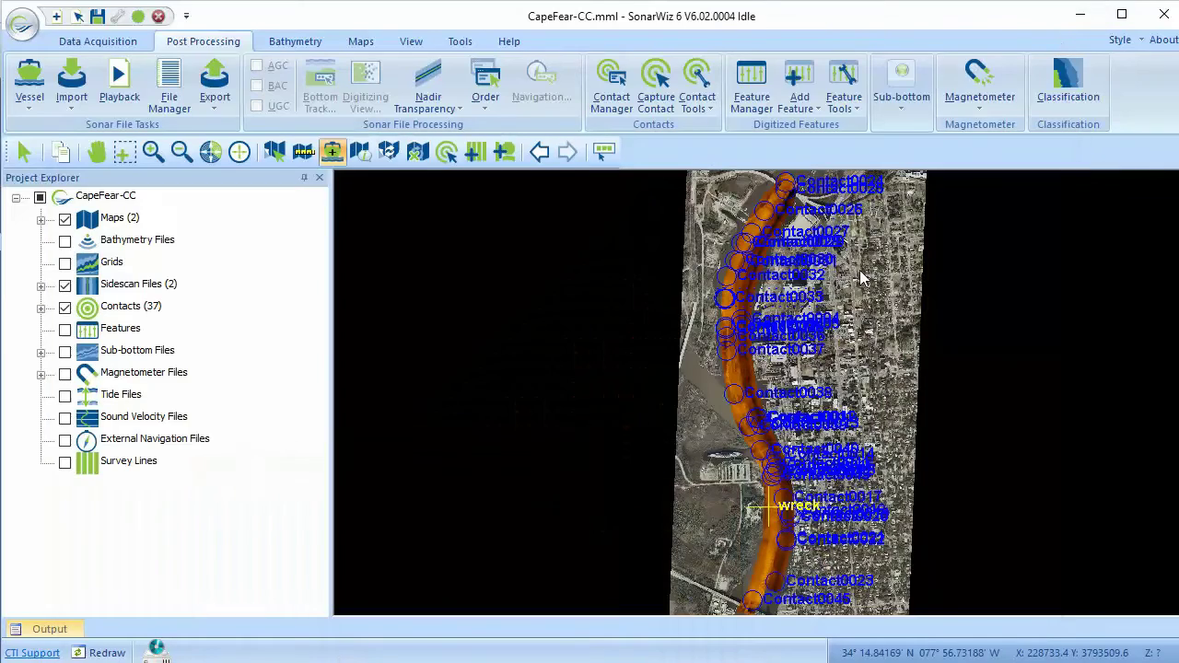